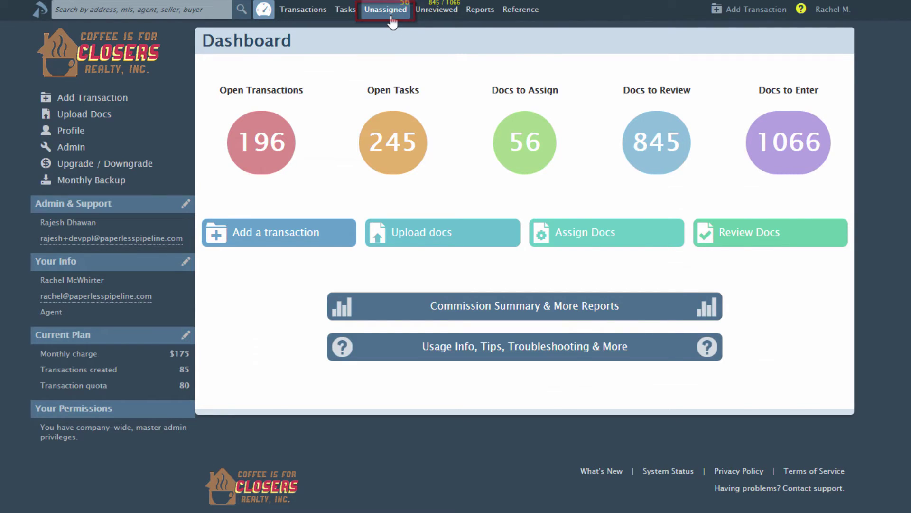
- Open the Unassigned documents list from the top bar
left_click(385, 9)
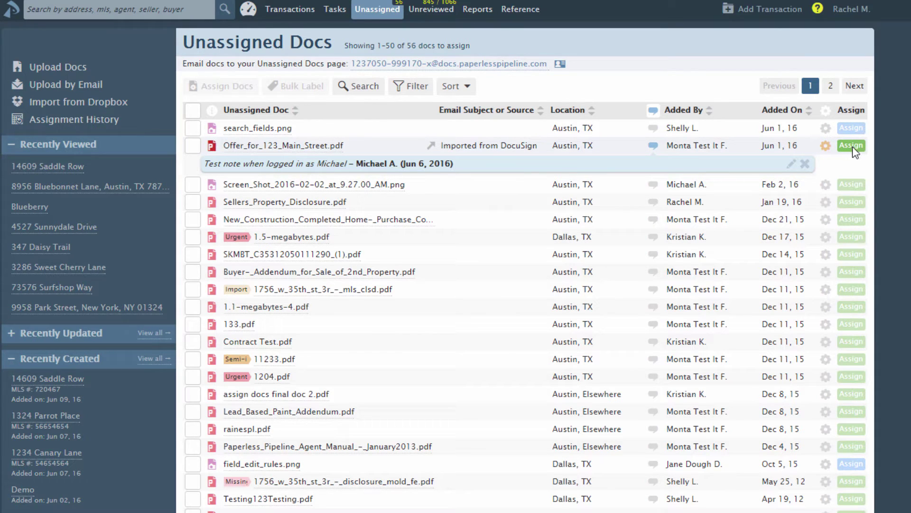
- Start assigning Offer_for_123_Main_Street.pdf using its row's Assign button
left_click(852, 146)
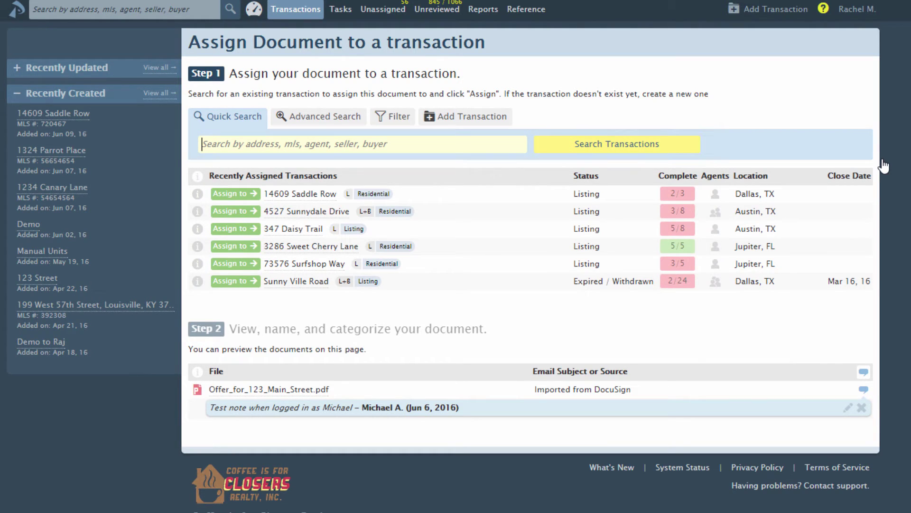
left_click(235, 194)
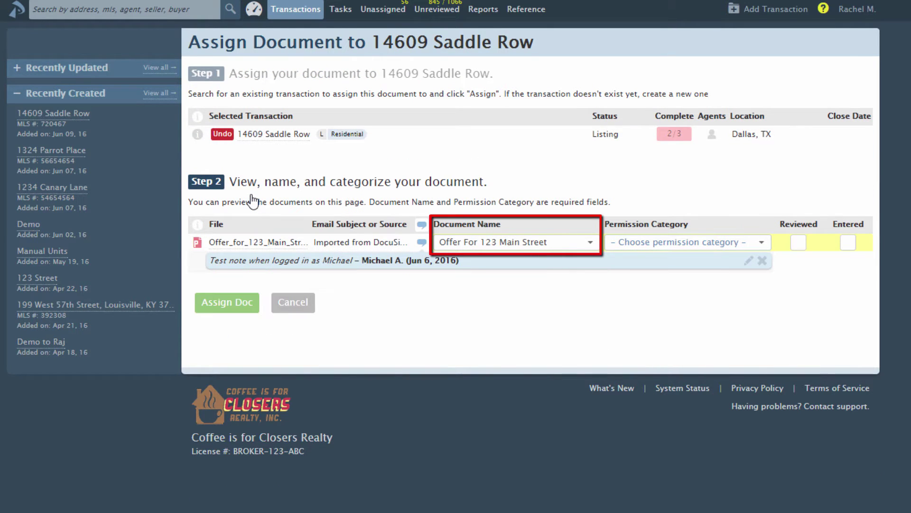
left_click(750, 246)
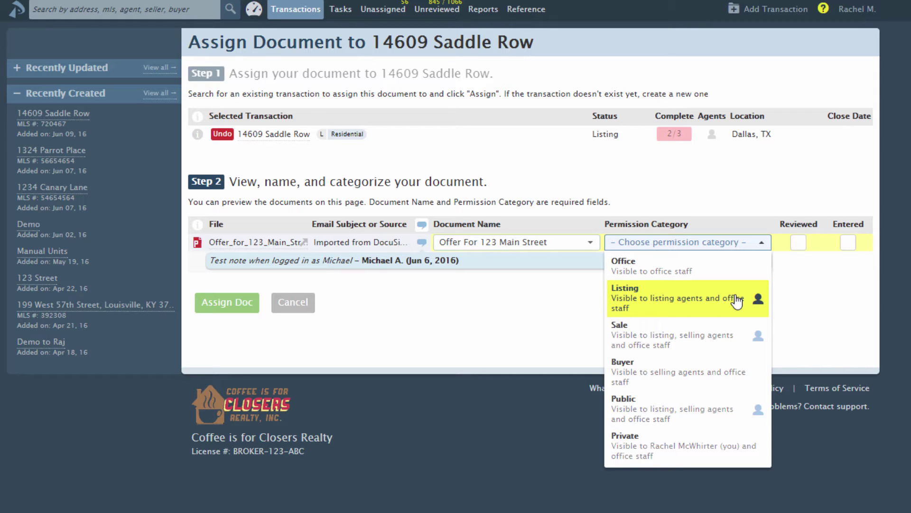
left_click(737, 300)
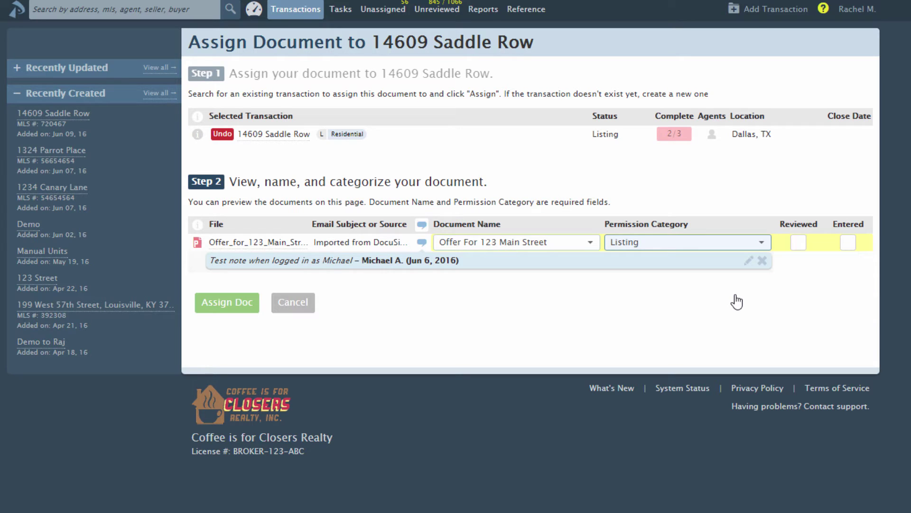
left_click(230, 309)
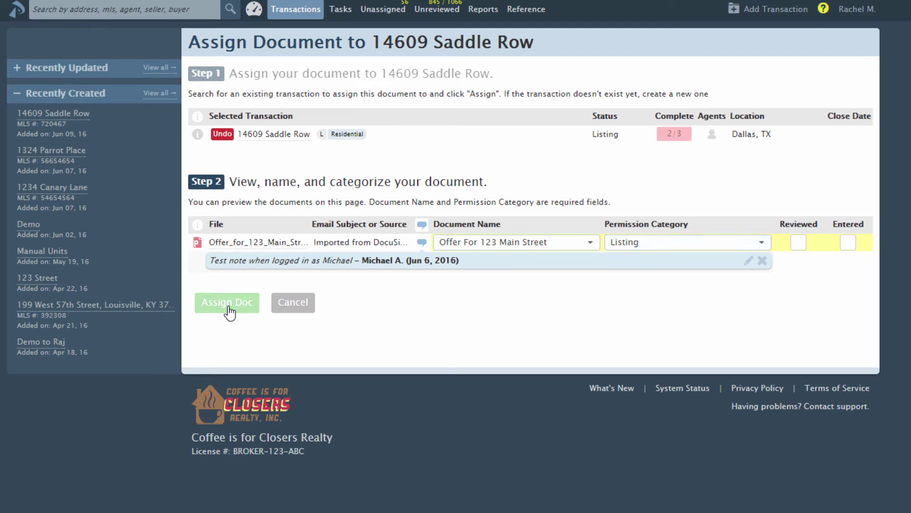
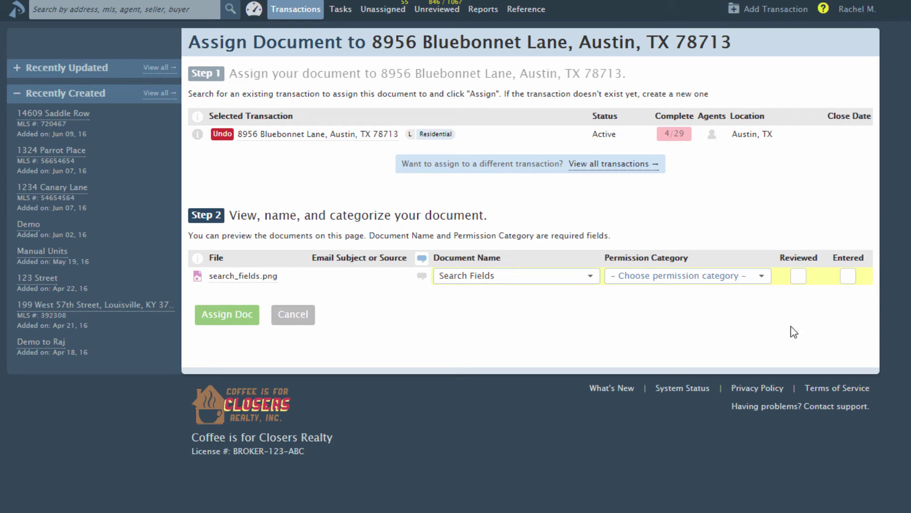
left_click(765, 281)
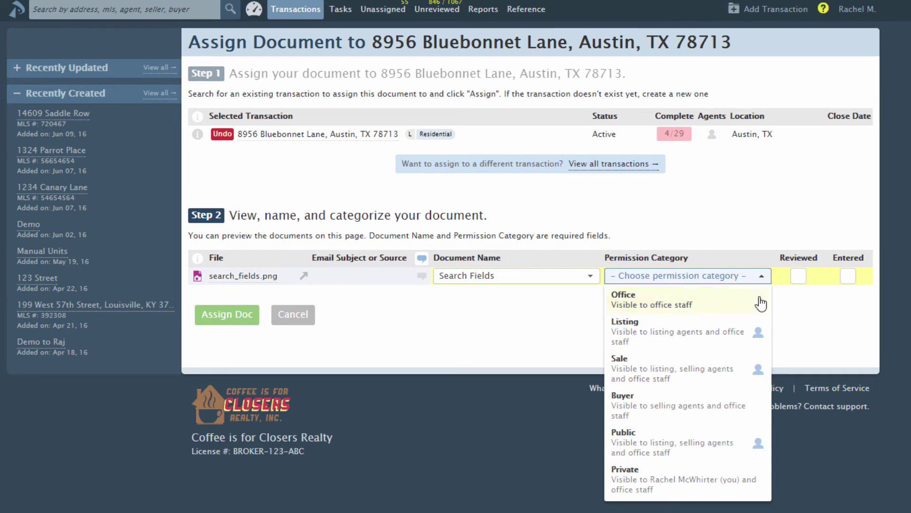
left_click(751, 336)
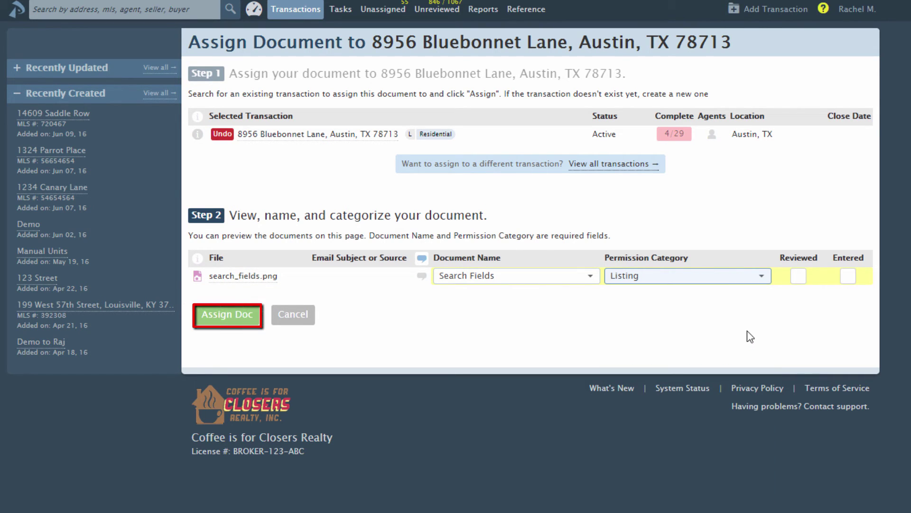
left_click(227, 315)
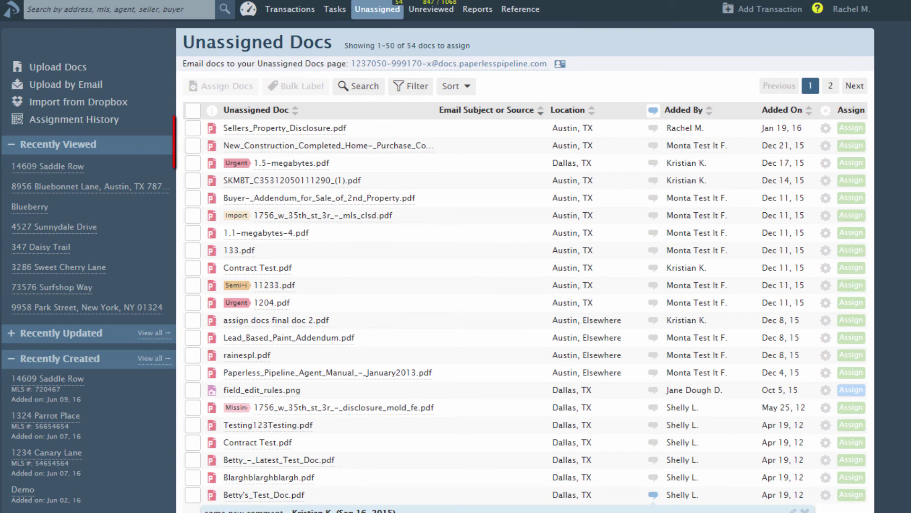
left_click(192, 129)
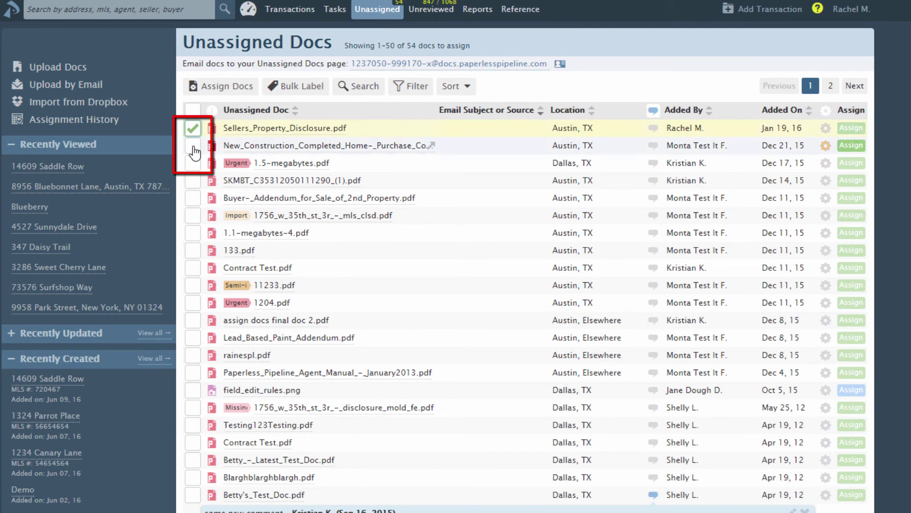
left_click(193, 145)
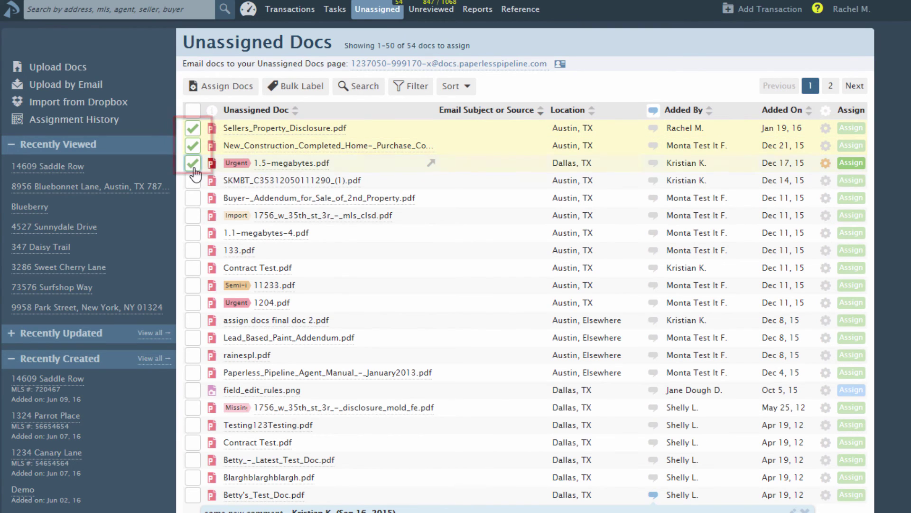
left_click(193, 163)
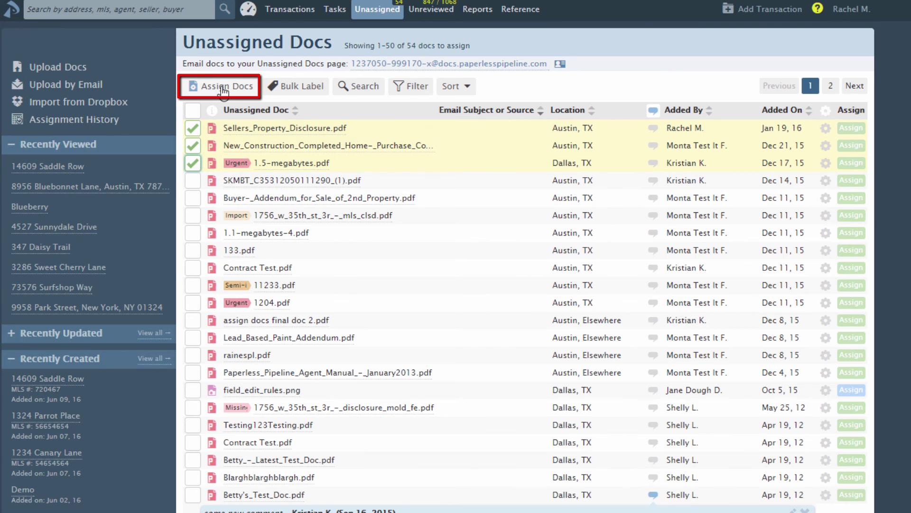
left_click(222, 87)
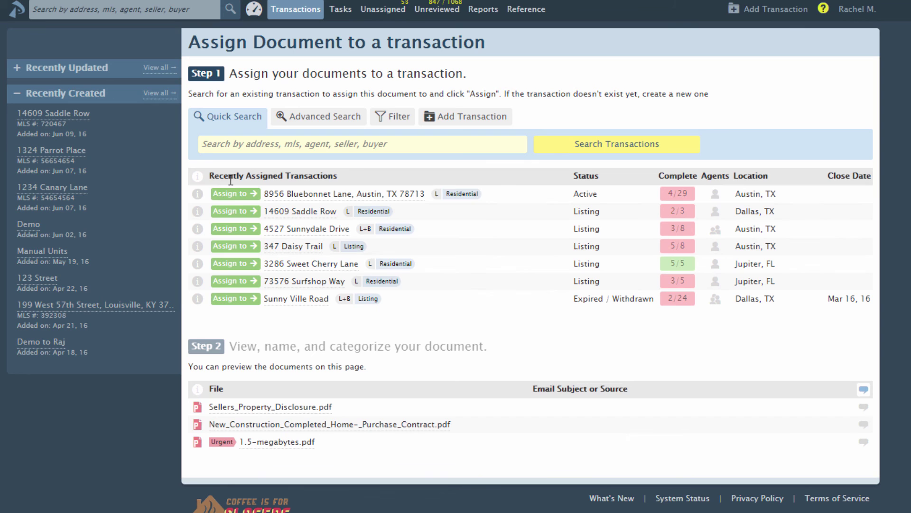
left_click(233, 198)
- Set all three documents' permission category to Listing and complete the assignment
left_click(688, 241)
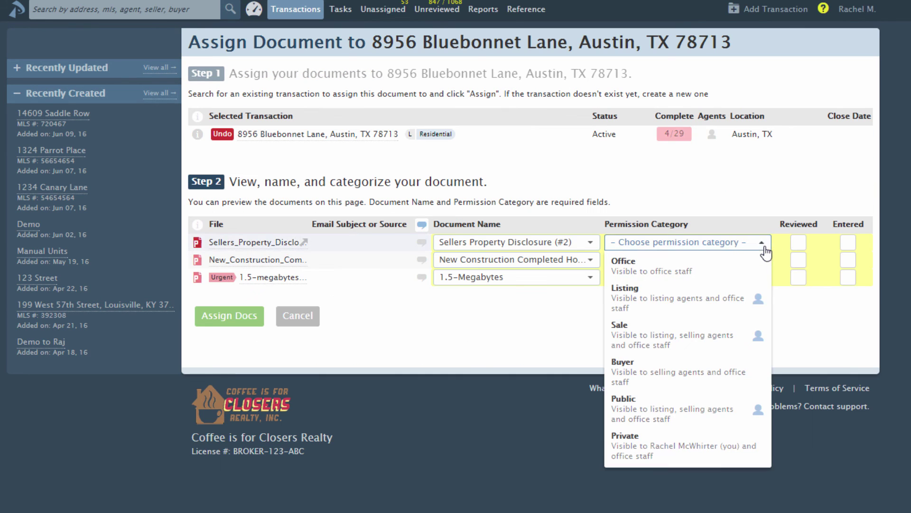
left_click(754, 297)
left_click(687, 259)
left_click(734, 316)
left_click(687, 277)
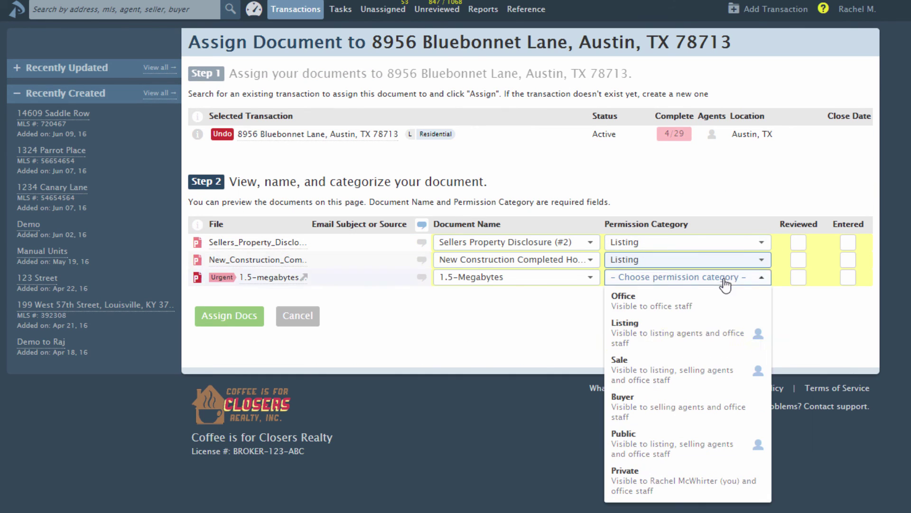
left_click(723, 334)
left_click(228, 316)
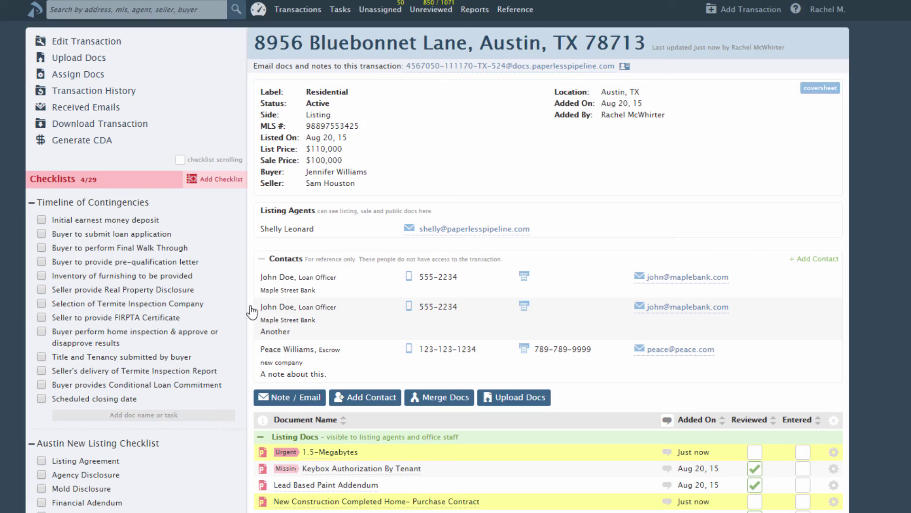